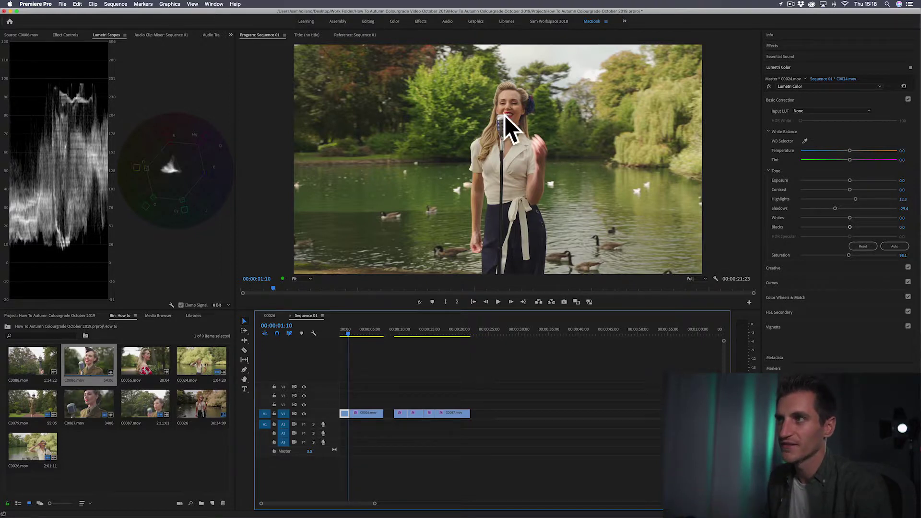
Set the tint of the opening pond clip C0024.mov to about 13, comparing the image with Basic Correction off and on
left_click(156, 154)
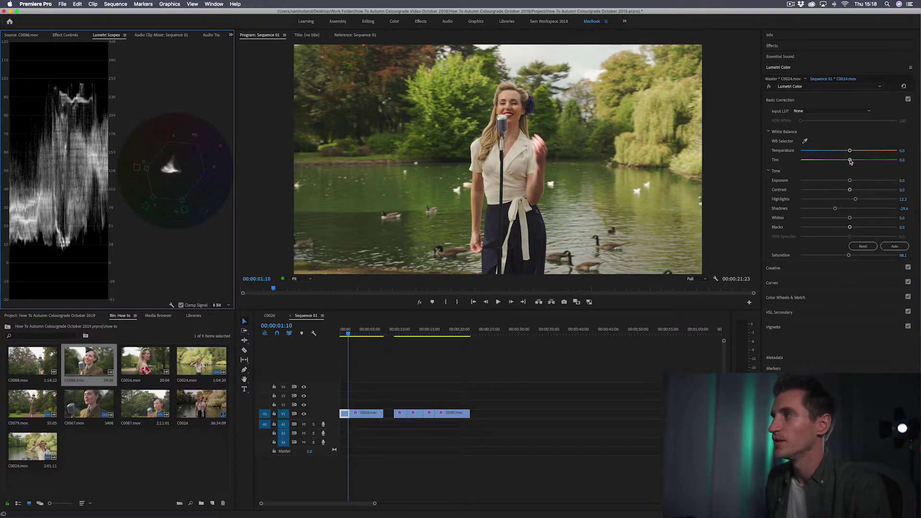
left_click_drag(850, 161, 855, 163)
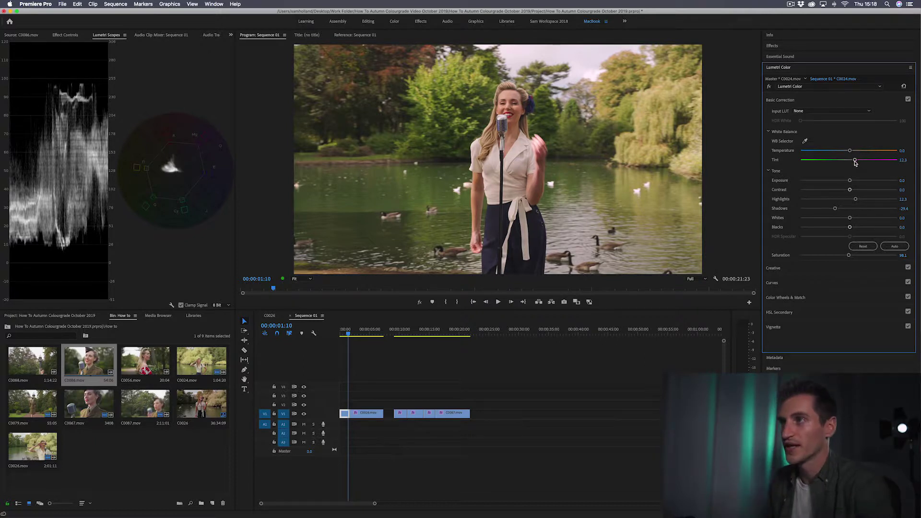
mouse_move(856, 161)
left_mouse_down()
mouse_move(867, 161)
mouse_move(857, 162)
left_mouse_up()
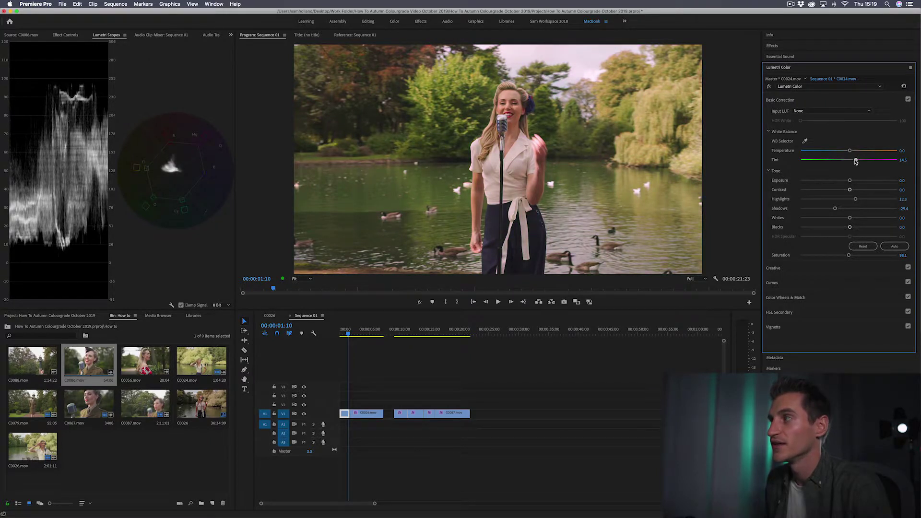
left_click(908, 99)
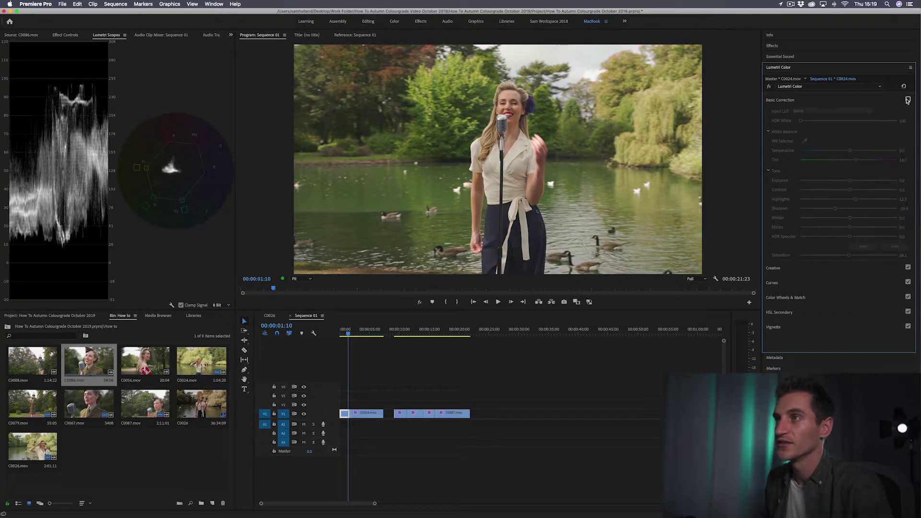
left_click(908, 100)
left_click(908, 100)
left_click(908, 100)
left_click_drag(856, 162, 855, 162)
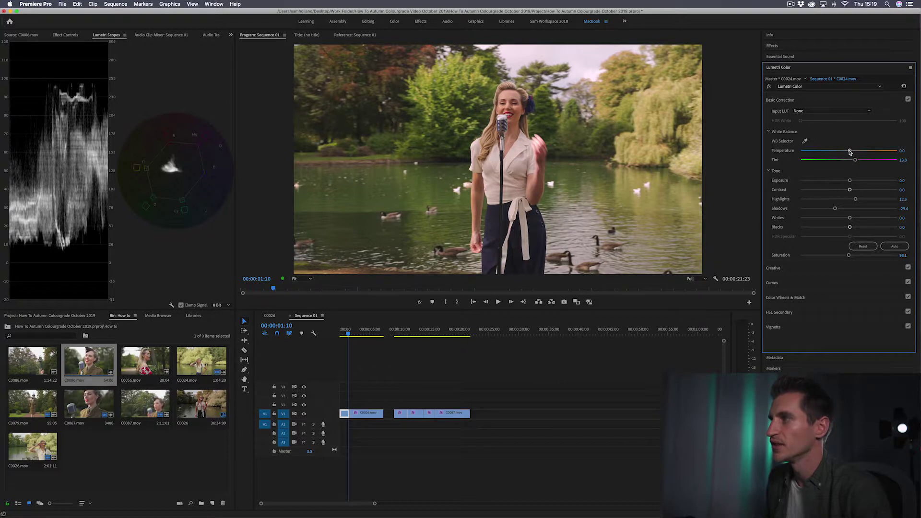
Cool the pond clip's temperature to -10.8 and compare the image with Basic Correction off and on
left_click_drag(850, 152, 844, 152)
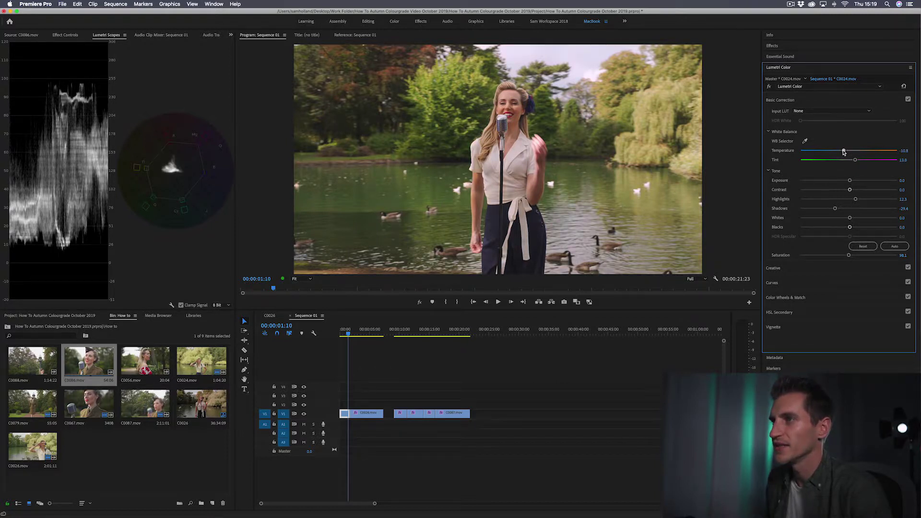
left_click(908, 100)
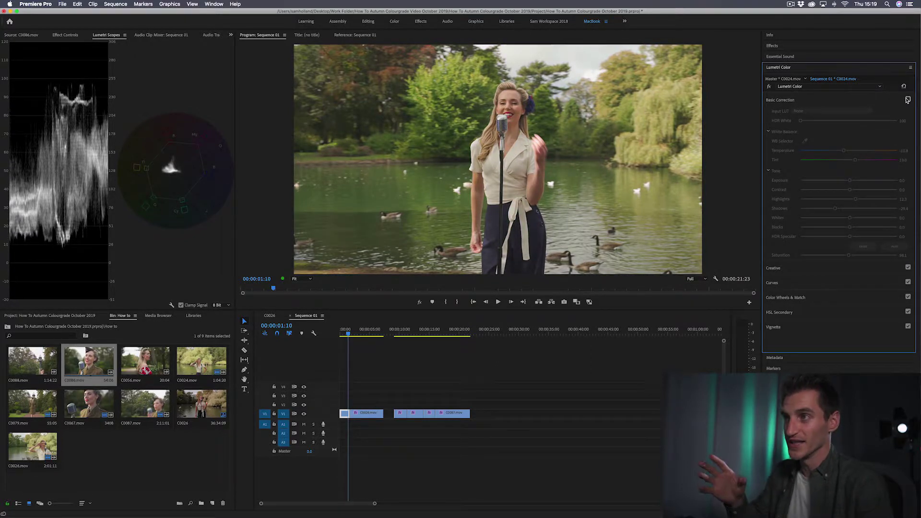
left_click(908, 100)
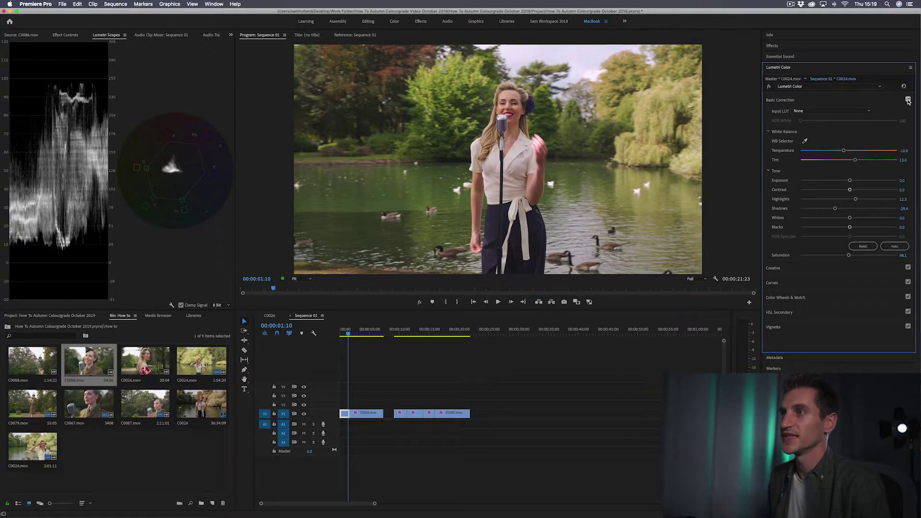
left_click(908, 99)
left_click(908, 100)
On the close-up clip C0026.mov, set the highlights to 13.8 and the shadows to -21.2
key("space")
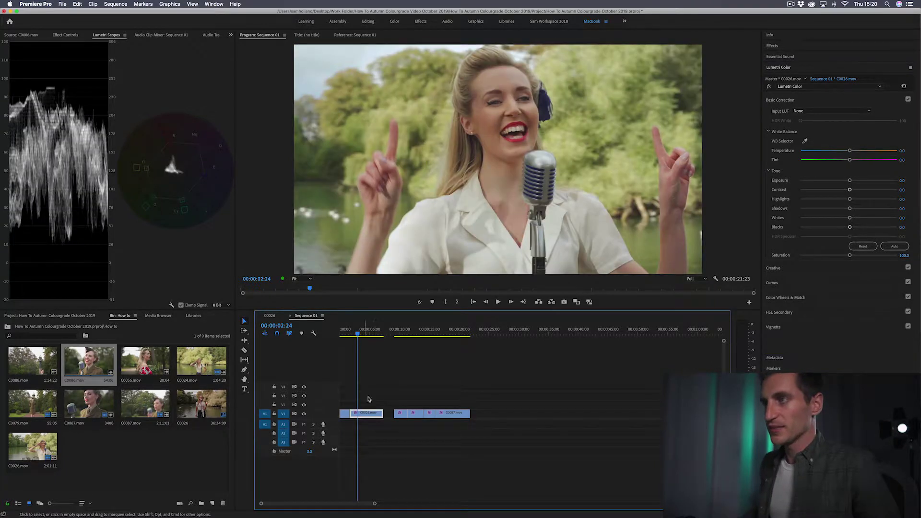
left_click_drag(358, 333, 374, 335)
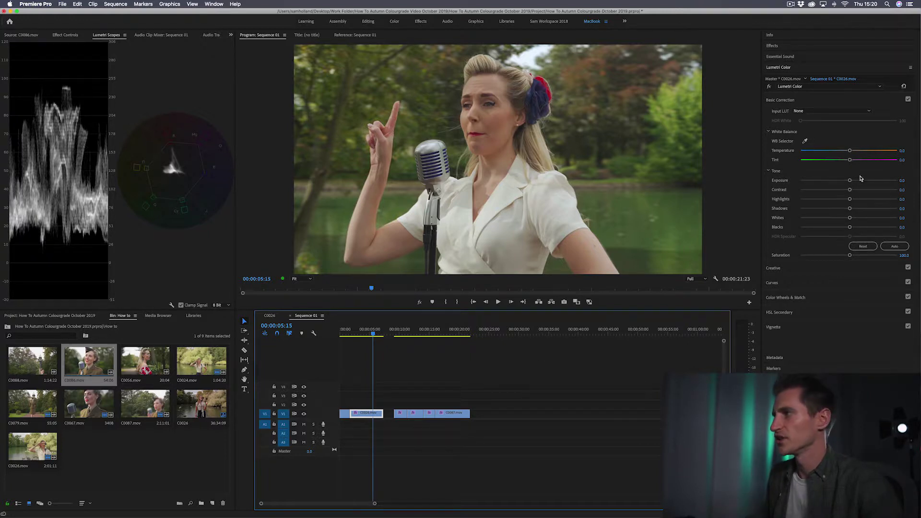
mouse_move(850, 209)
left_mouse_down()
mouse_move(839, 209)
mouse_move(856, 201)
left_mouse_up()
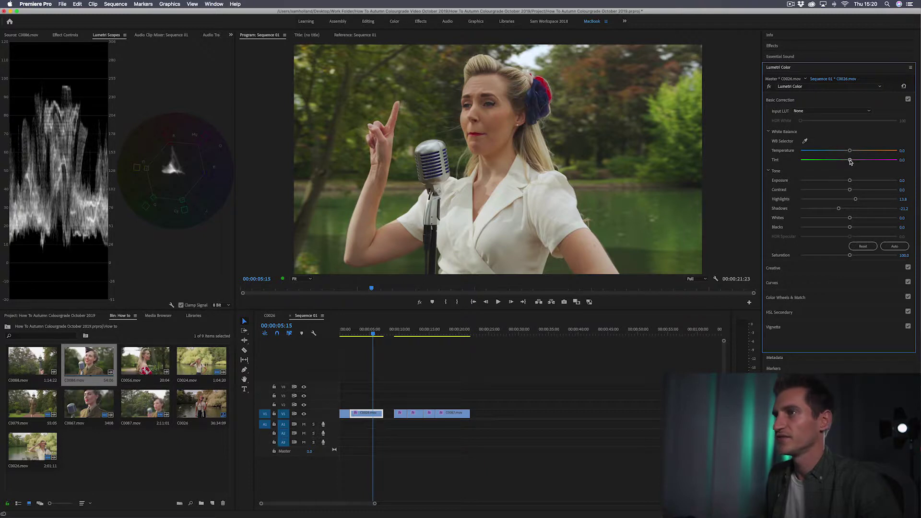
Correct the close-up clip's white balance with tint 6.6 and temperature -7.1, comparing with Basic Correction off and on
left_click_drag(851, 162, 854, 162)
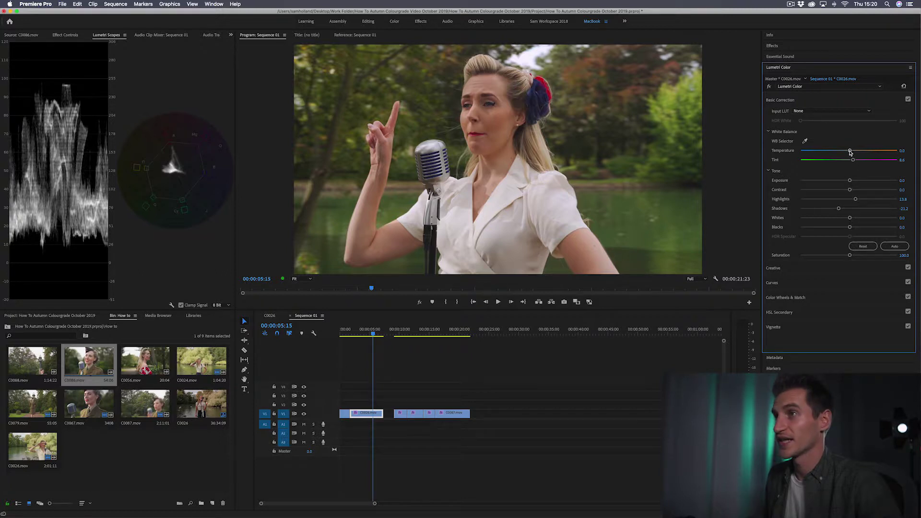
left_click_drag(850, 153, 845, 152)
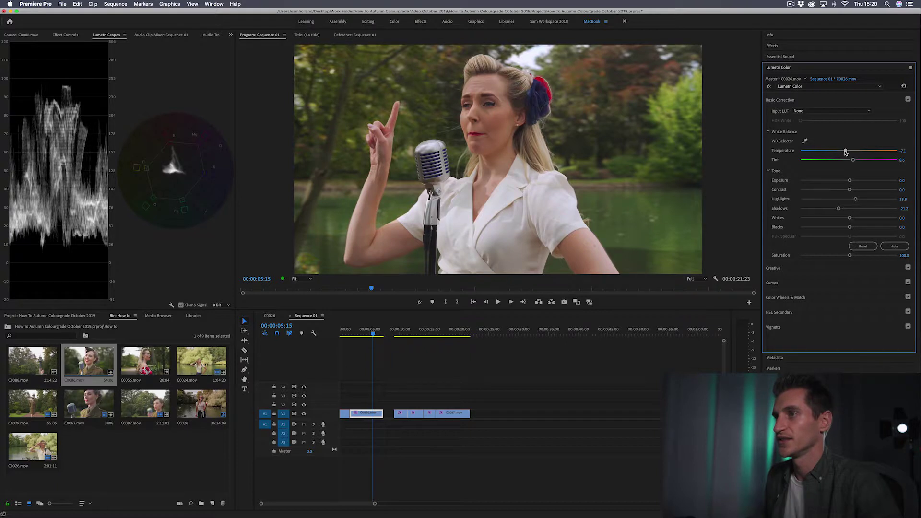
left_click(908, 100)
left_click(908, 101)
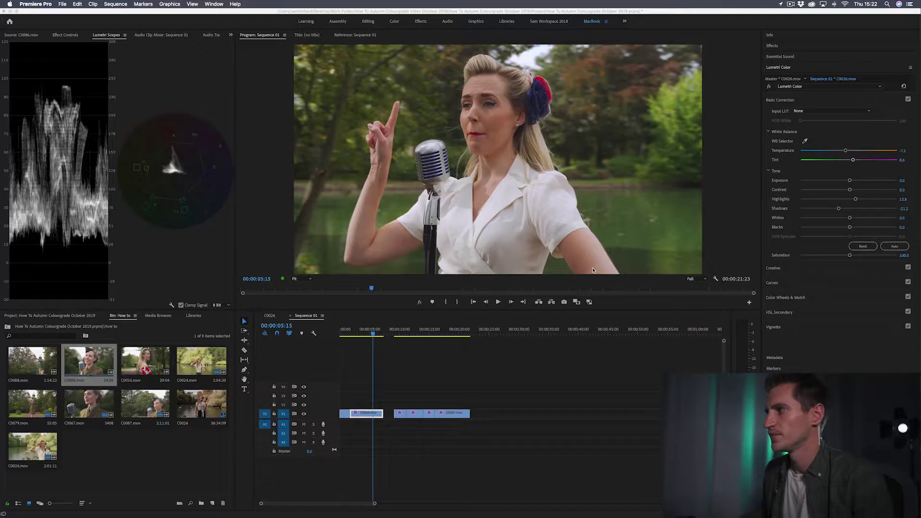
Lower the close-up clip's shadows to -24.9 and play the sequence from the start to review both corrected clips
left_click(840, 210)
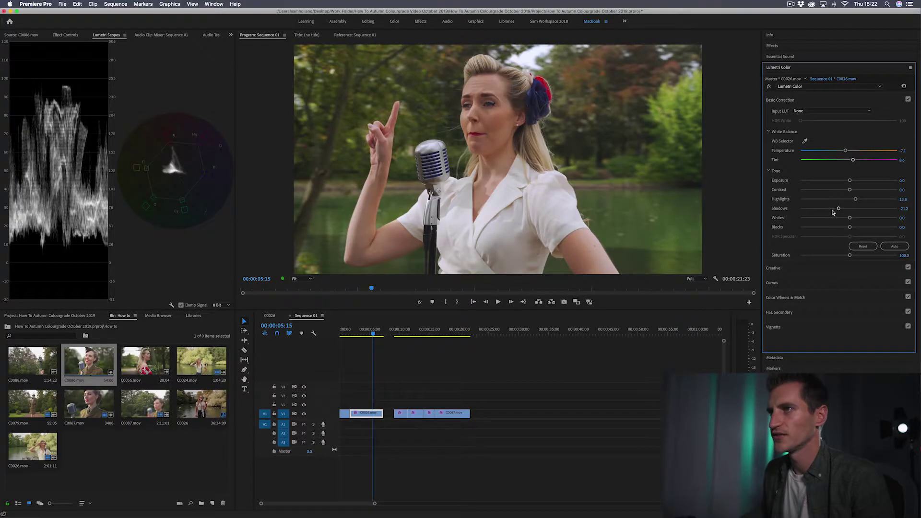
mouse_move(839, 210)
left_mouse_down()
mouse_move(829, 209)
mouse_move(837, 210)
left_mouse_up()
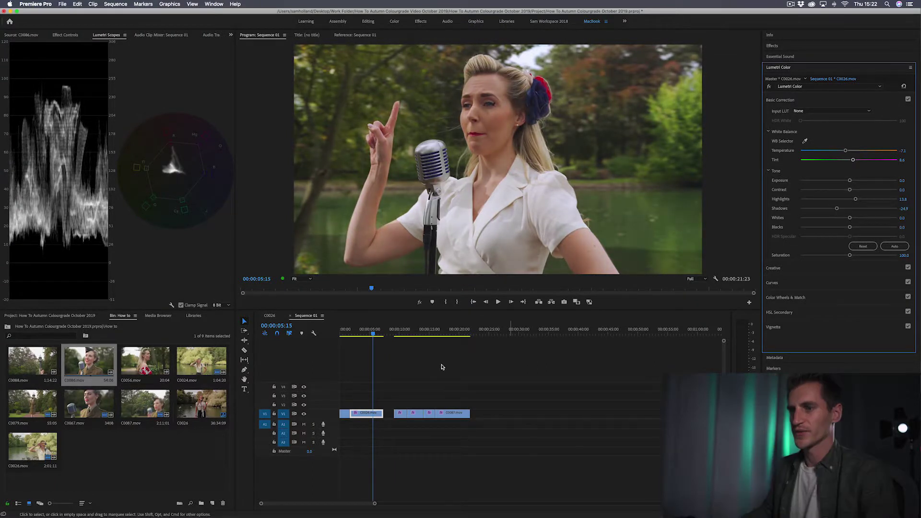
left_click(341, 331)
key("space")
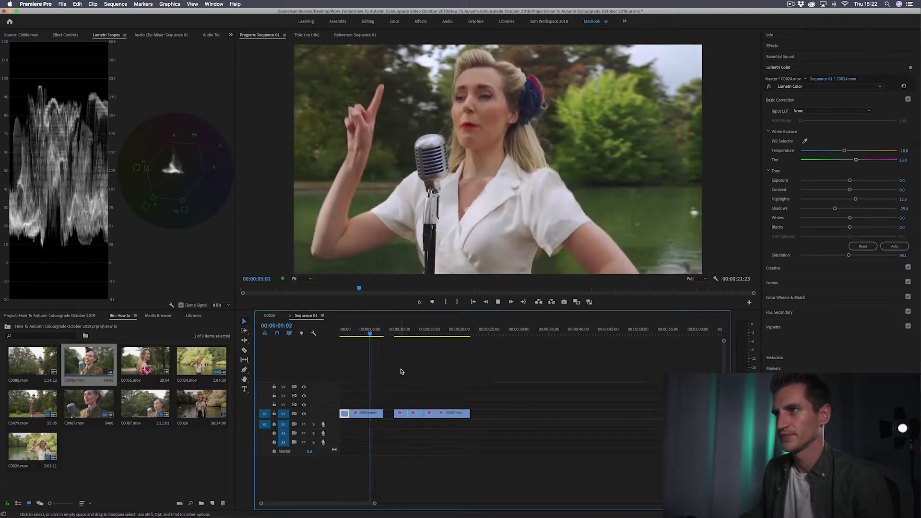
key("Home")
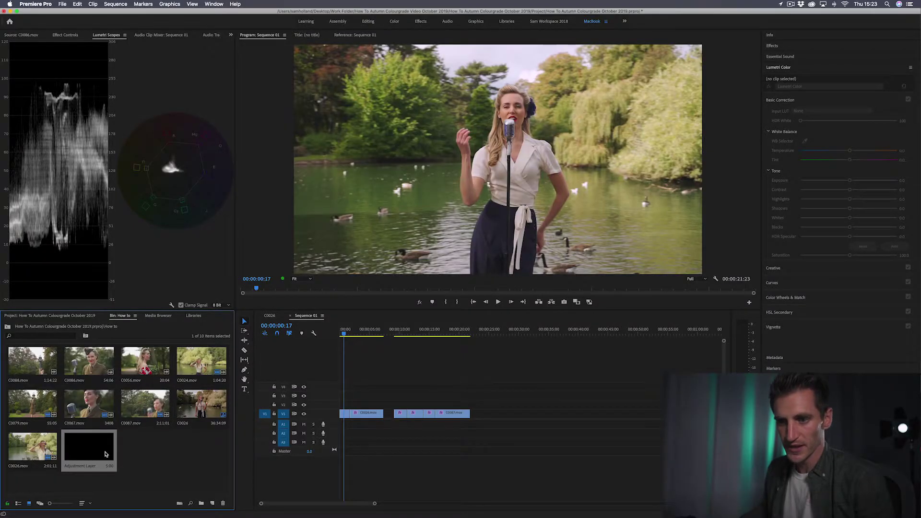
Delete the existing adjustment layer from the bin and create a new one with the default settings
key("Delete")
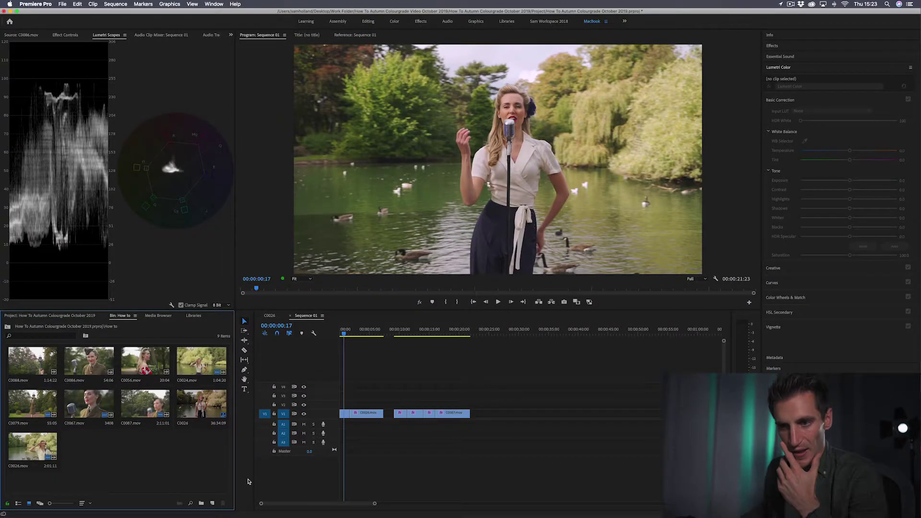
left_click(212, 506)
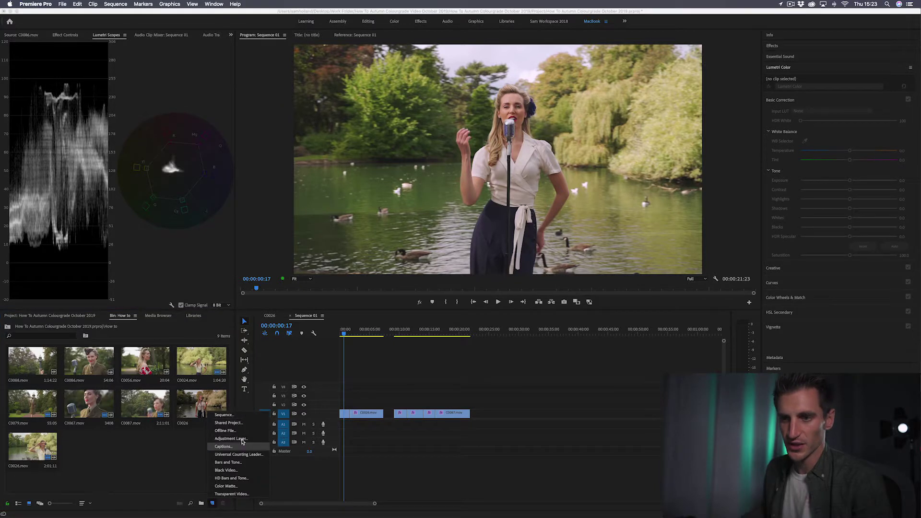
left_click(243, 448)
left_click(504, 292)
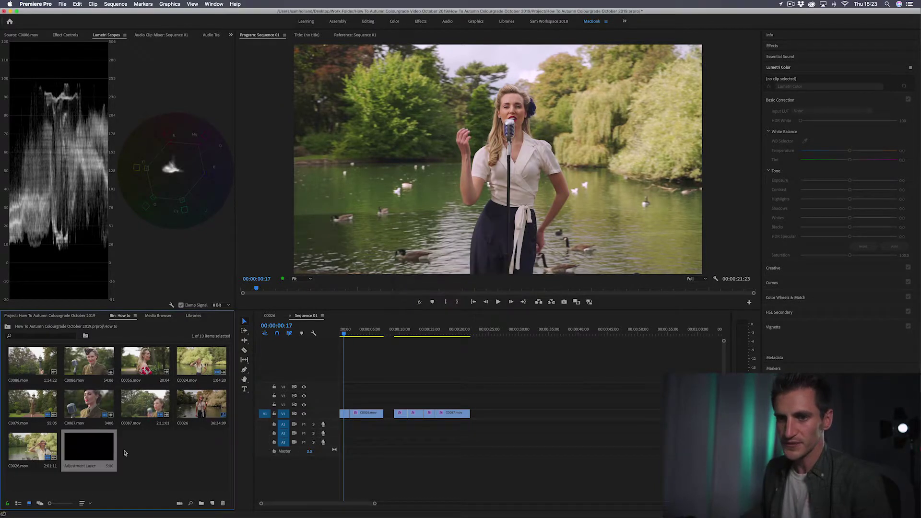
Place the adjustment layer on V4 over the first two clips, and add a second copy of it to the bin
left_click_drag(279, 411, 384, 386)
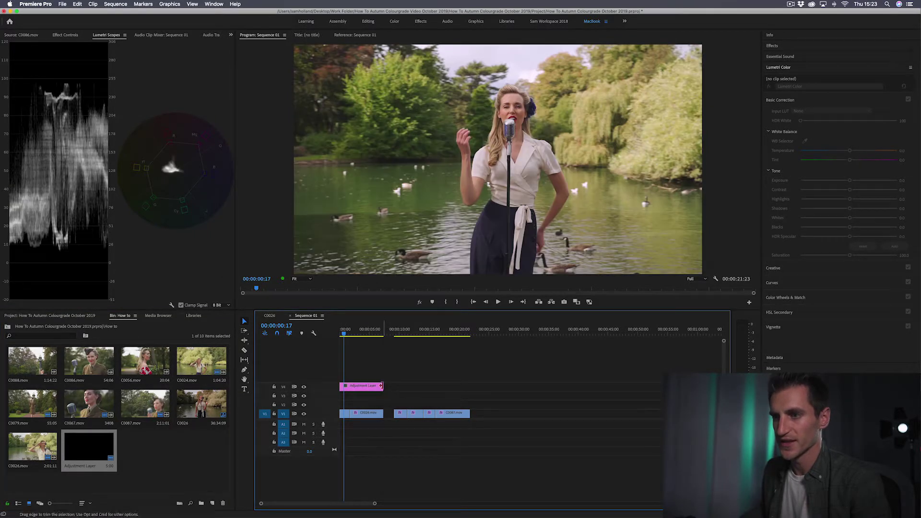
left_click_drag(347, 331, 341, 331)
left_click(362, 386)
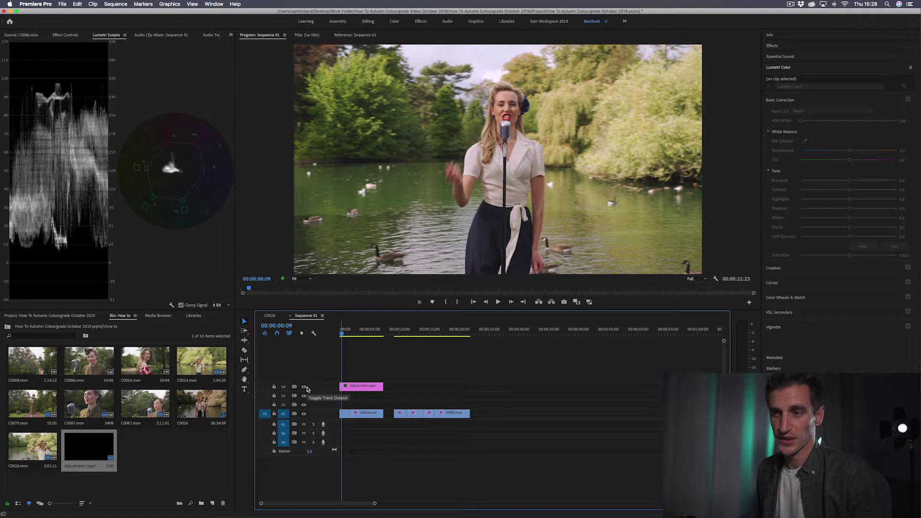
key("super+v")
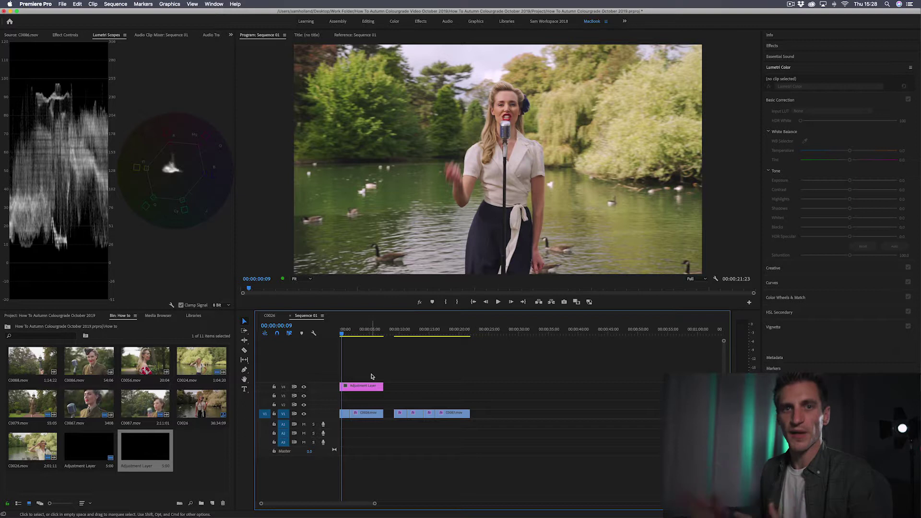
Apply the Cool Mornings.CUBE look to the adjustment layer on V4 as its Creative look
left_click(356, 389)
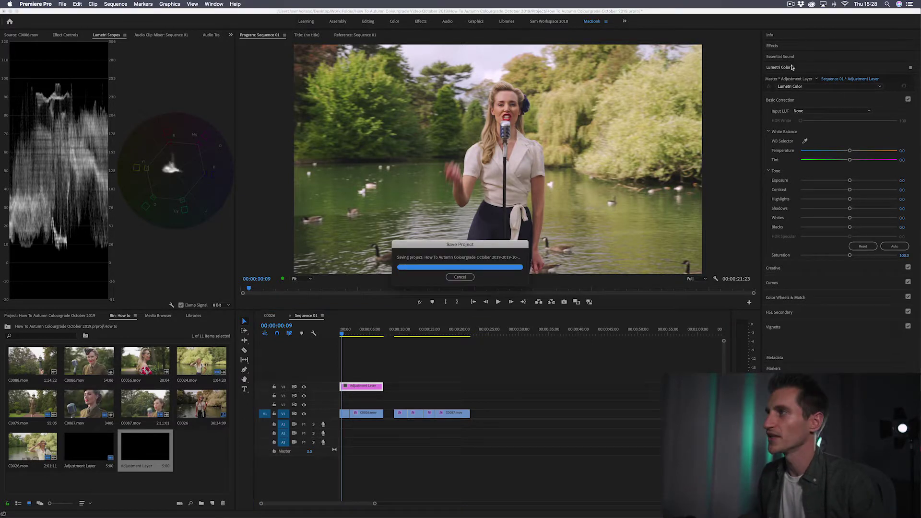
left_click(787, 268)
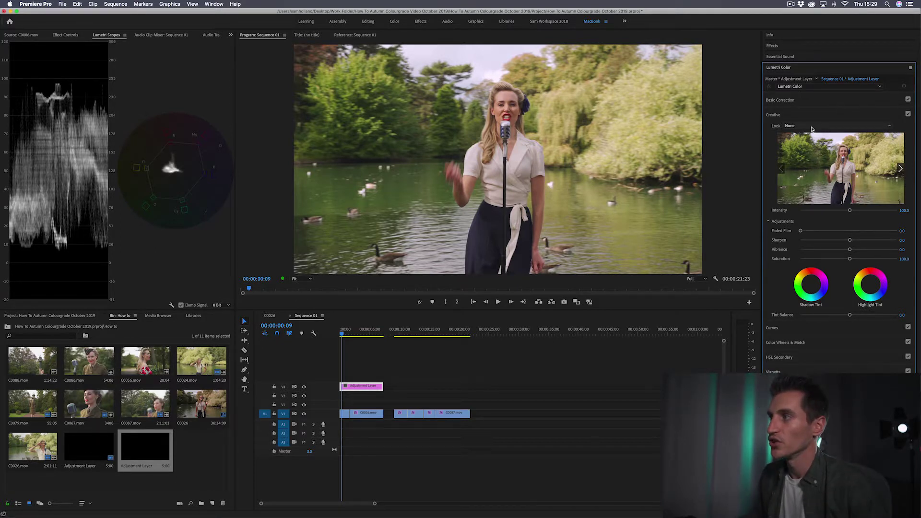
left_click(888, 127)
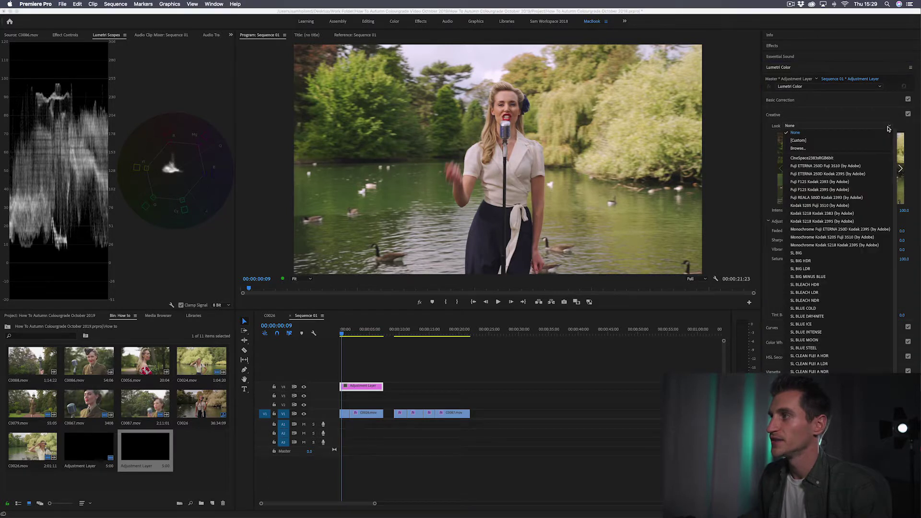
left_click(834, 149)
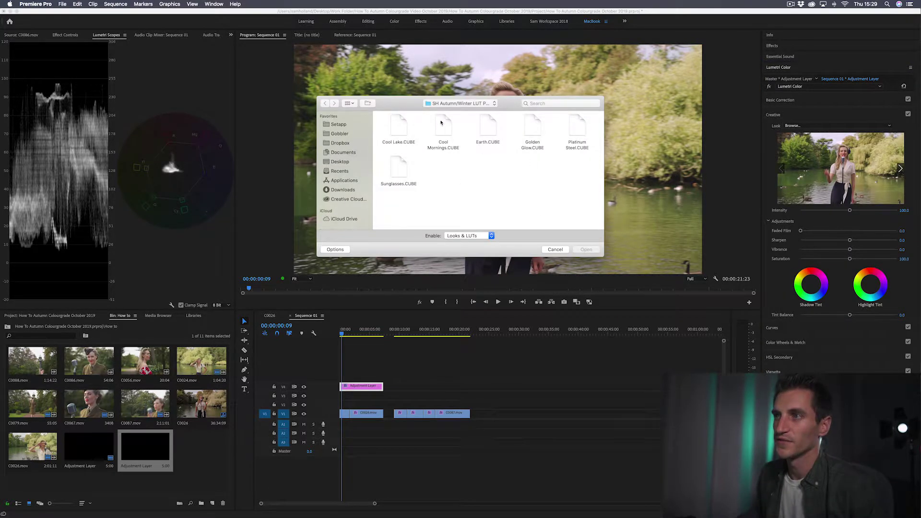
left_click(450, 134)
left_click(586, 250)
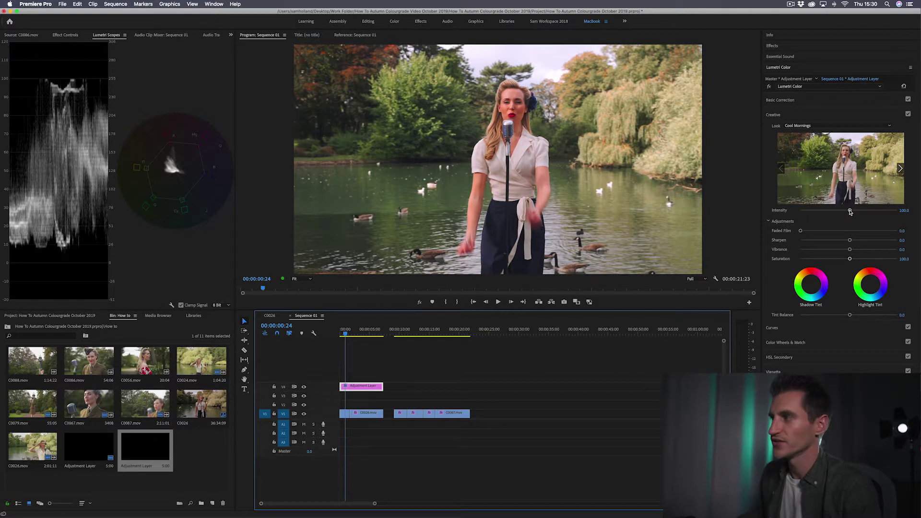
Try the look's intensity and faded film, set the Creative saturation to 98.1, and play the graded clips from the start
mouse_move(851, 213)
left_mouse_down()
mouse_move(774, 211)
mouse_move(849, 212)
left_mouse_up()
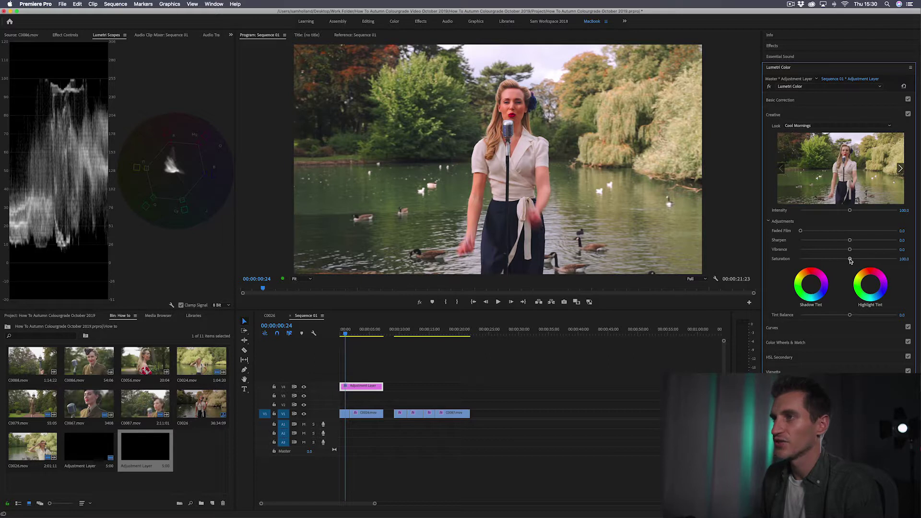
left_click_drag(850, 261, 848, 260)
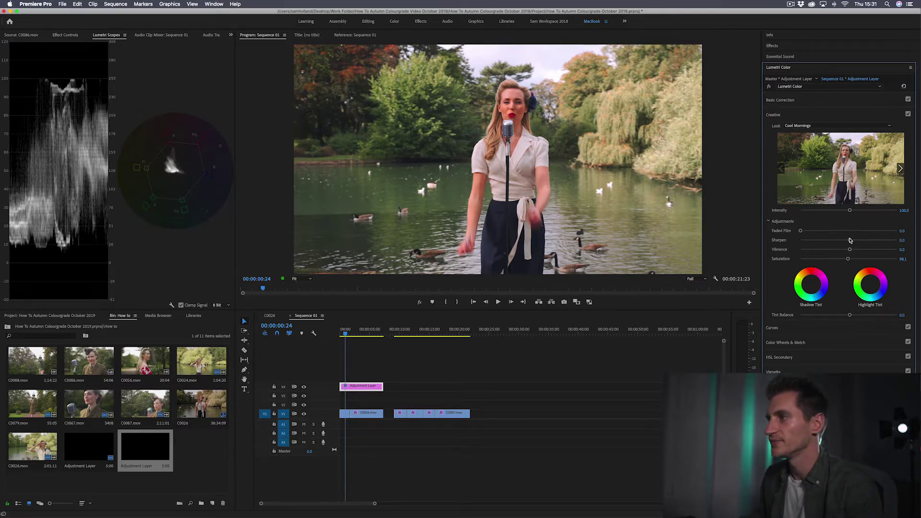
left_click_drag(807, 231, 773, 235)
left_click_drag(370, 336, 338, 339)
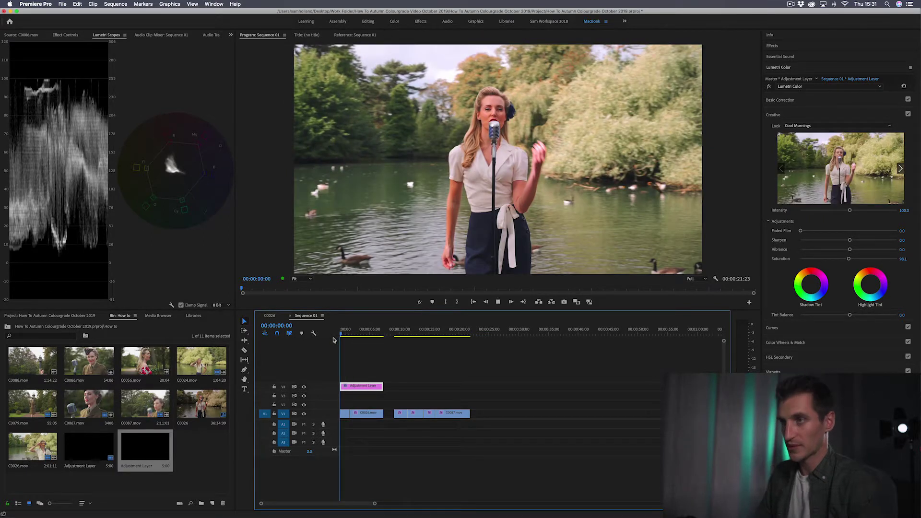
key("space")
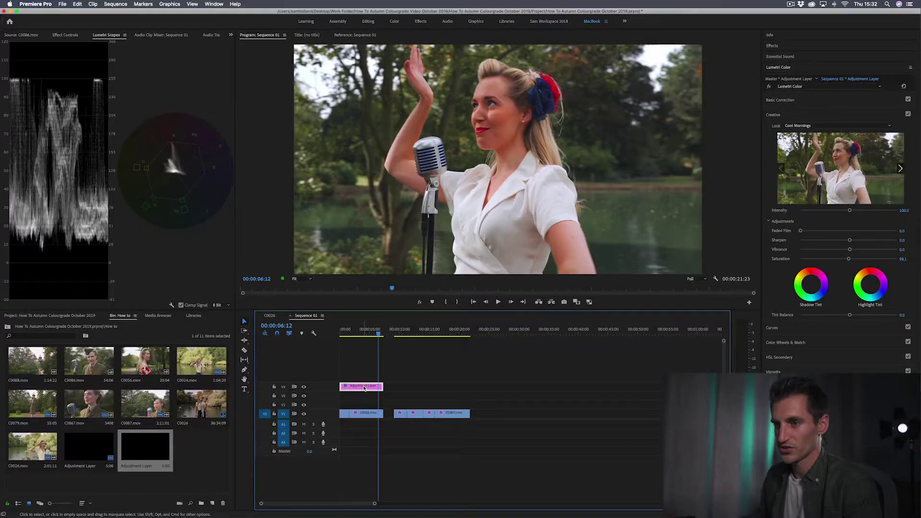
Move the graded adjustment layer to V3 with that track's output hidden, and place the second adjustment layer on V4 above it
left_click_drag(366, 387, 363, 396)
left_click(304, 396)
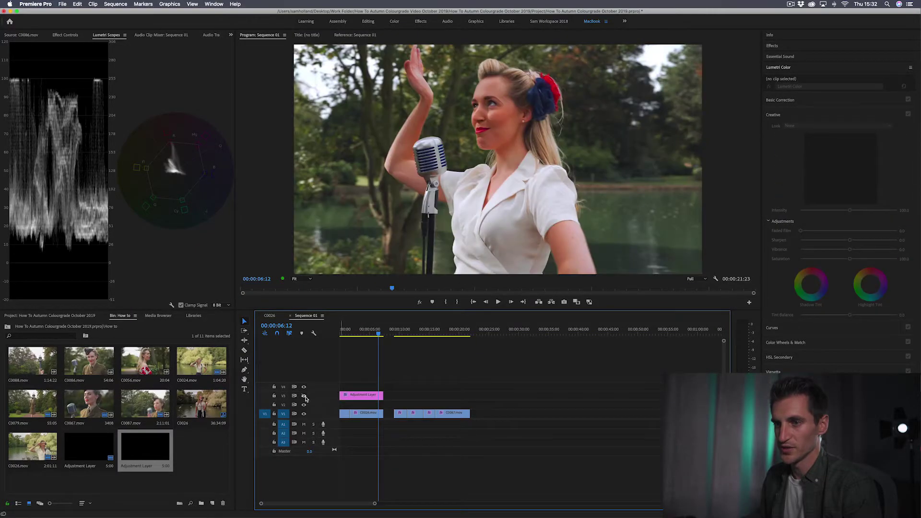
left_click_drag(145, 447, 383, 387)
left_click(373, 329)
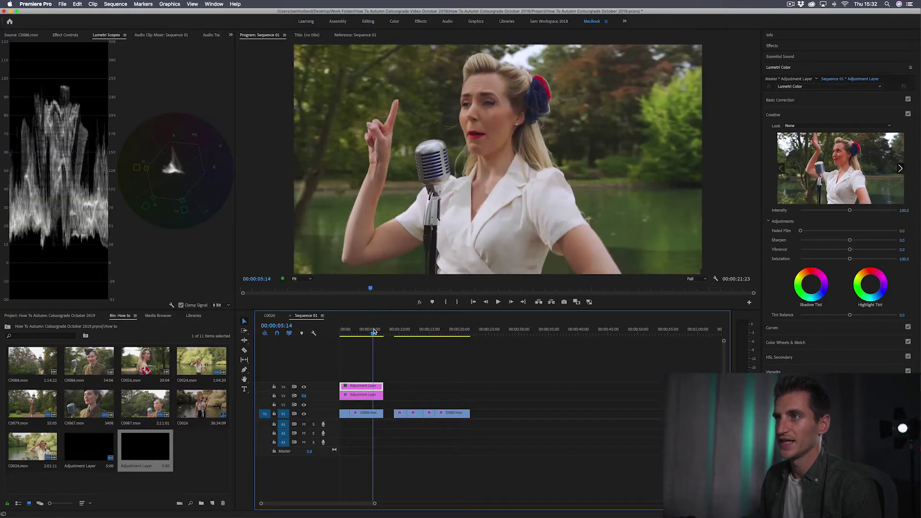
Apply the Platinum Steel.CUBE look to the adjustment layer on V4, trying a lower intensity and resetting it to 100
left_click(811, 128)
left_click(809, 149)
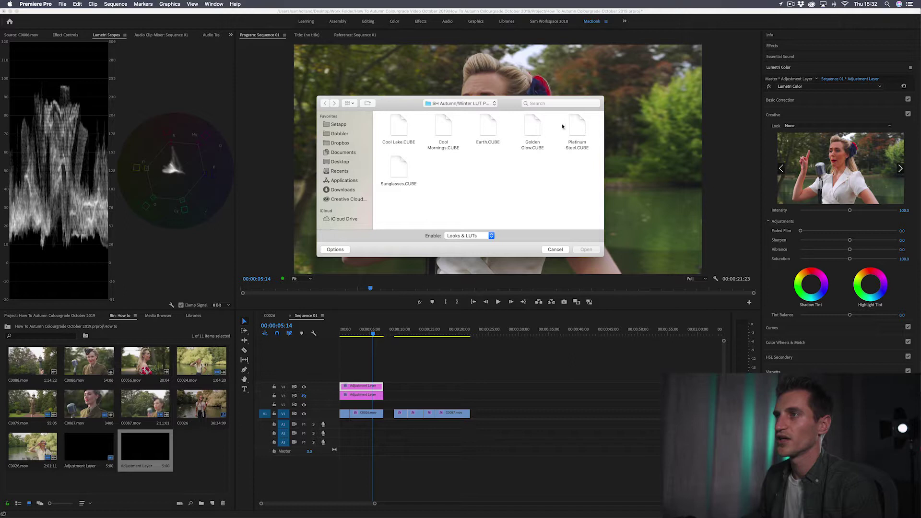
left_click(578, 126)
left_click(586, 250)
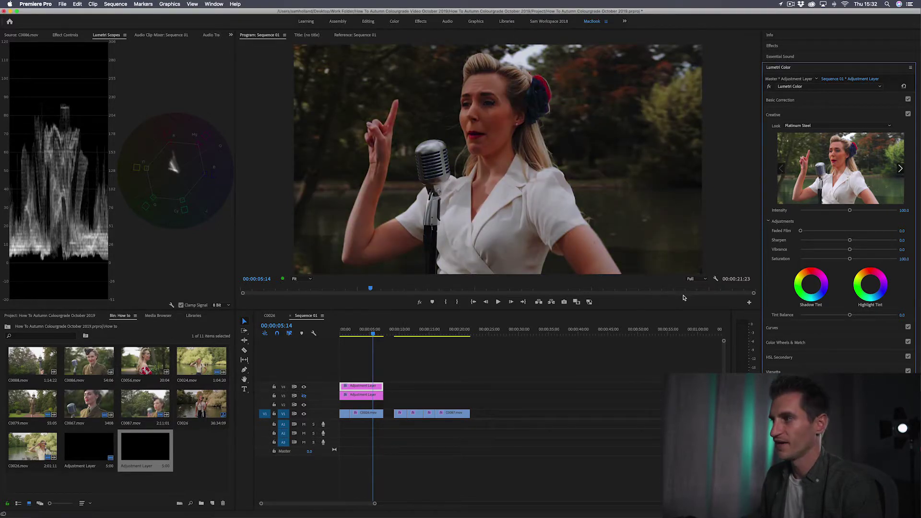
left_click_drag(850, 212, 831, 212)
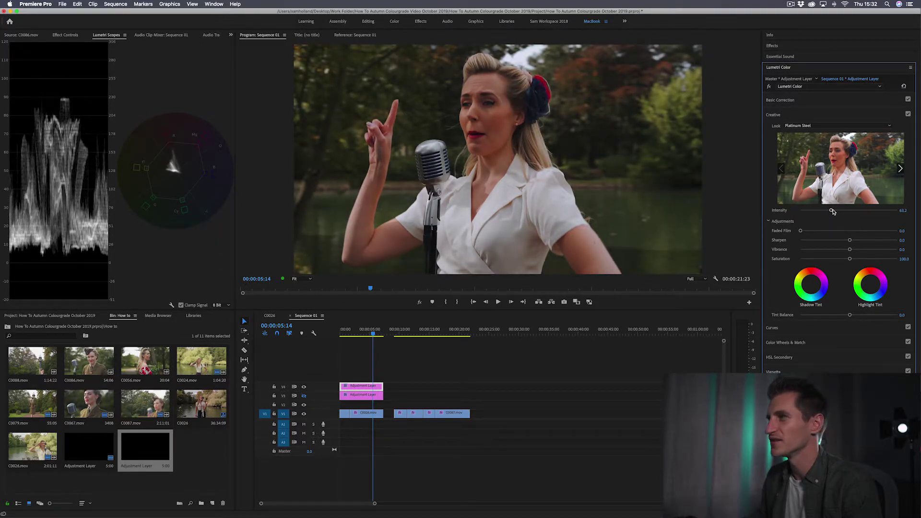
double_click(833, 211)
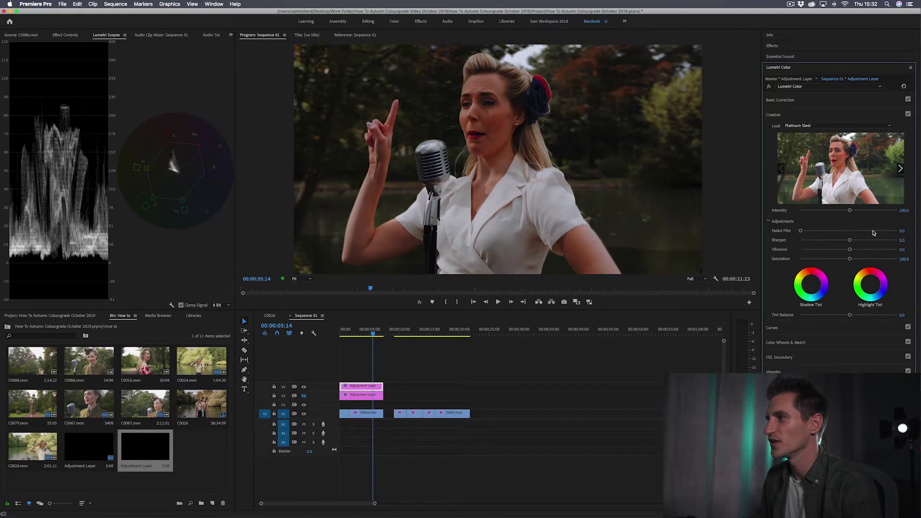
Set the V4 adjustment layer's Shadows to 53.9 and Highlights to about 42, and play the graded clips from the start
left_click(821, 105)
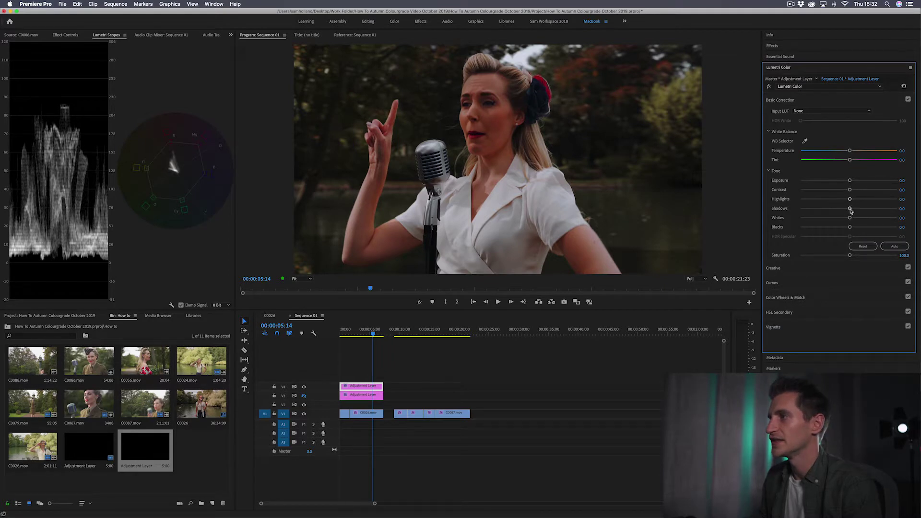
left_click_drag(850, 209, 875, 209)
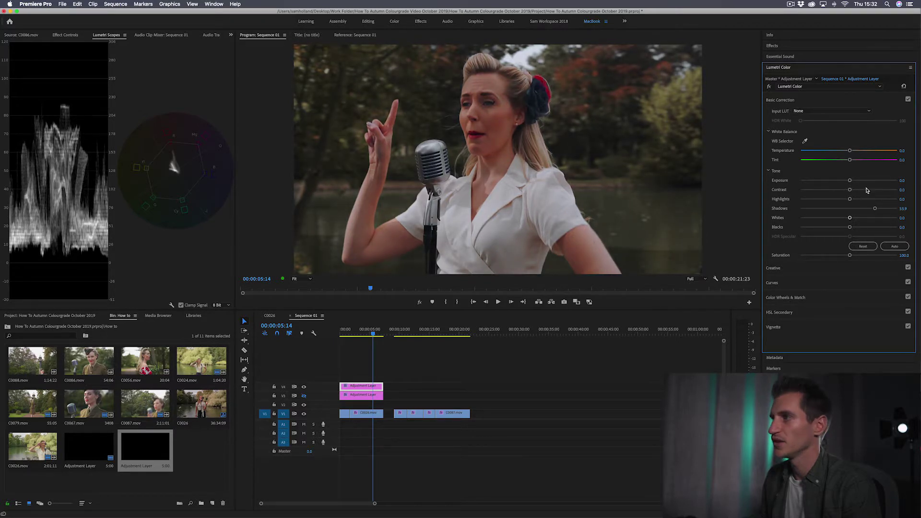
left_click_drag(851, 201, 869, 202)
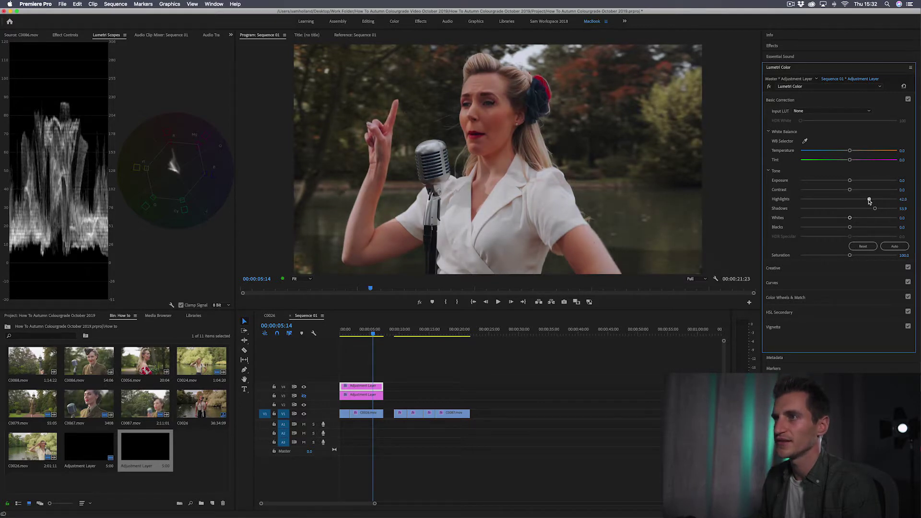
left_click(345, 336)
key("space")
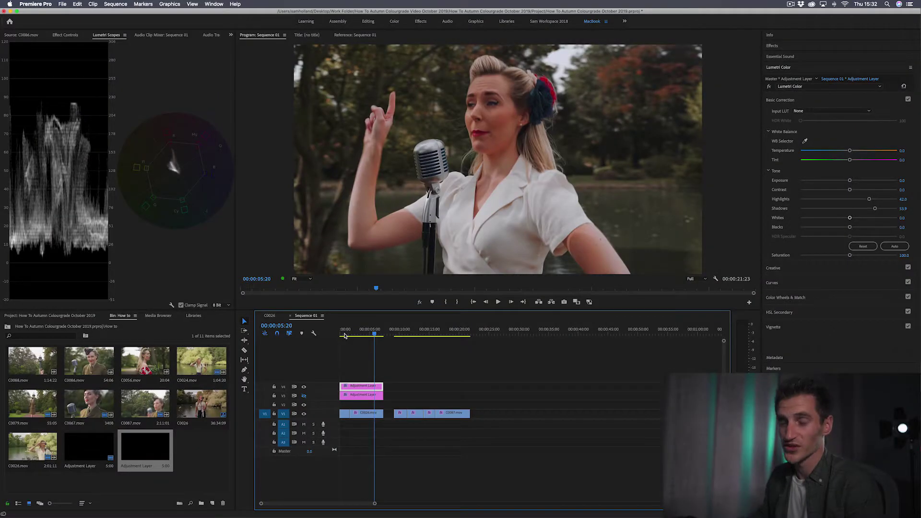
left_click_drag(397, 328, 377, 335)
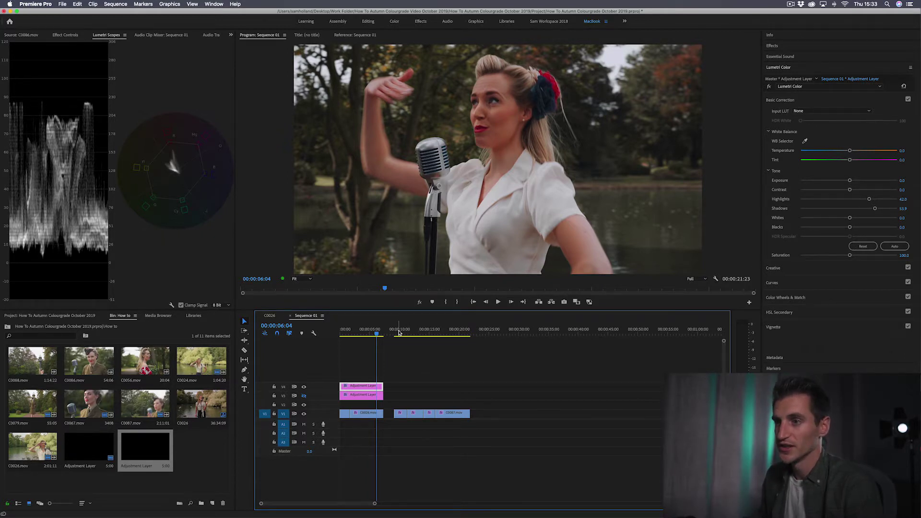
Set the Shadows of the second group's first clip to about -28, and lower the second clip's shadows and adjust its white balance
left_click(398, 349)
left_click_drag(398, 334, 404, 335)
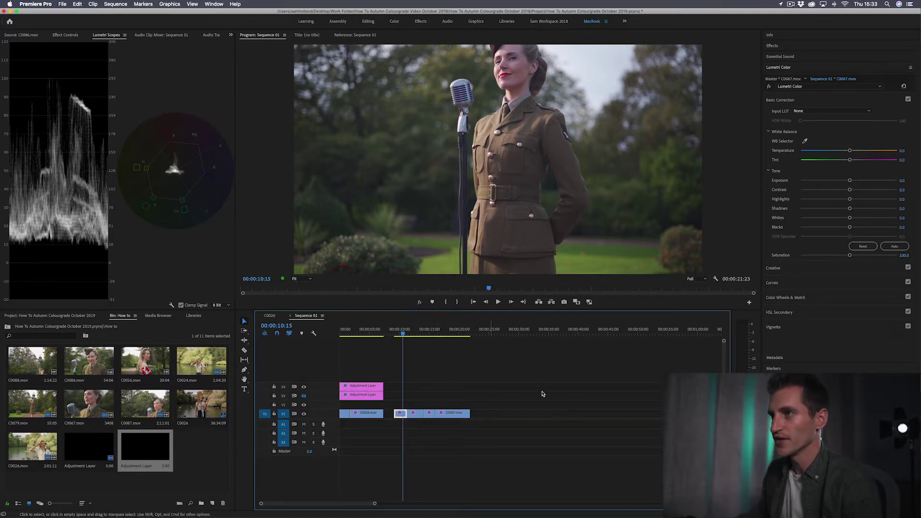
left_click_drag(850, 208, 836, 210)
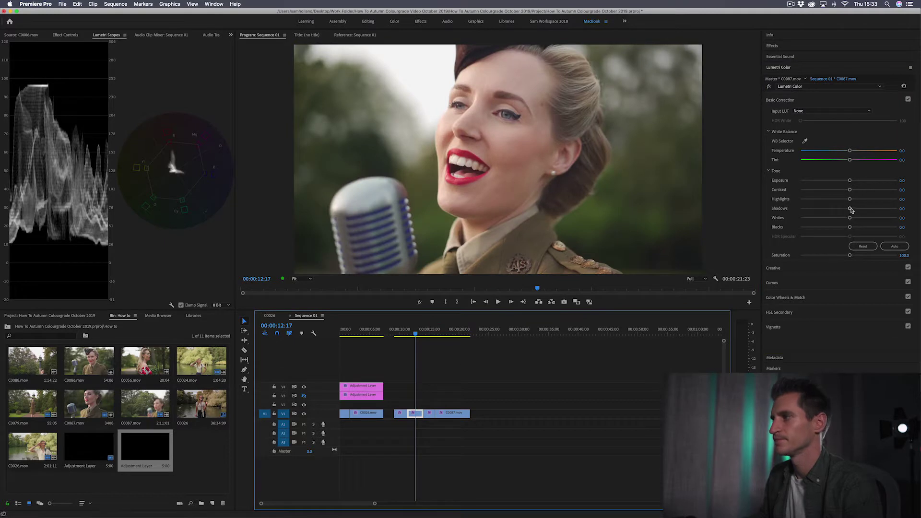
left_click_drag(850, 210, 835, 209)
left_click_drag(850, 160, 844, 151)
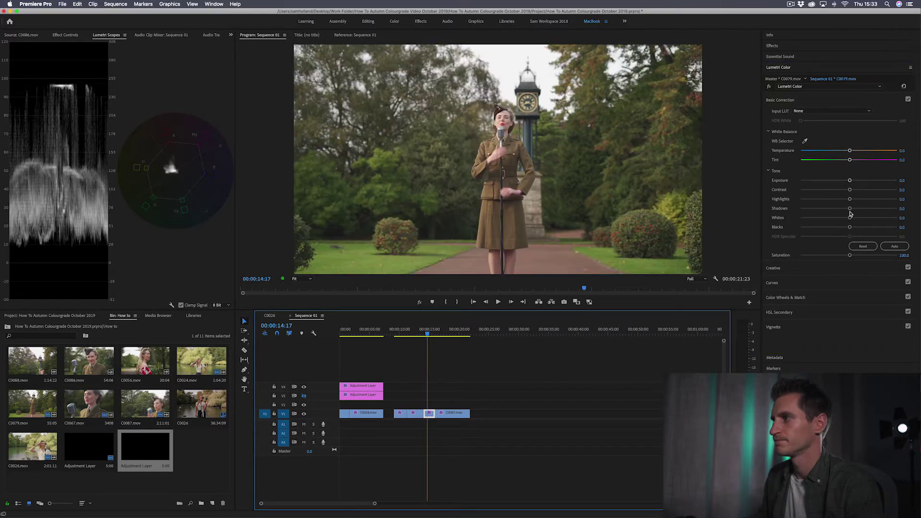
Darken the clock tower clip's Shadows to about -38, set Tint to 7.1 with a slightly cooler temperature, and compare the correction off and on
left_click_drag(850, 210, 831, 209)
left_click_drag(850, 162, 845, 152)
left_click(908, 100)
left_click(908, 100)
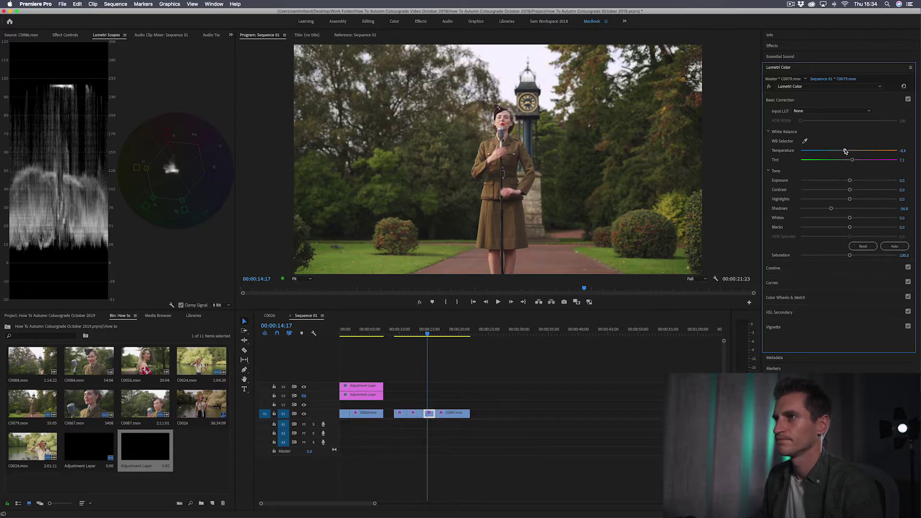
Correct the last clip with Shadows about -49, Highlights about 17, Temperature -3.3 and Tint 4.8
key("space")
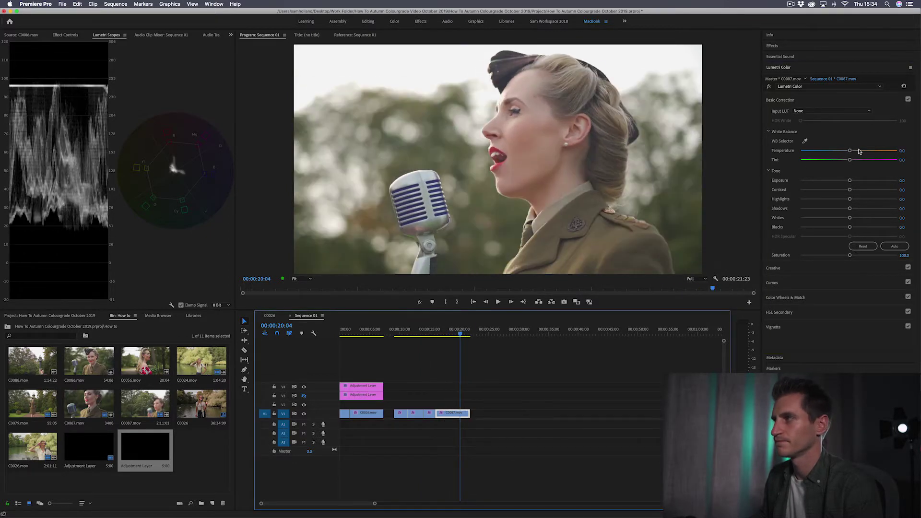
mouse_move(851, 210)
left_mouse_down()
mouse_move(826, 211)
mouse_move(858, 202)
left_mouse_up()
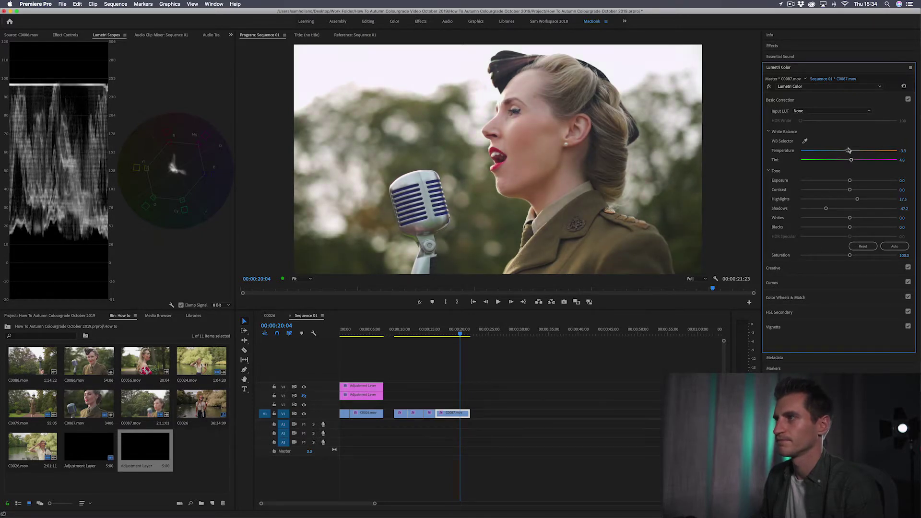
left_click(501, 387)
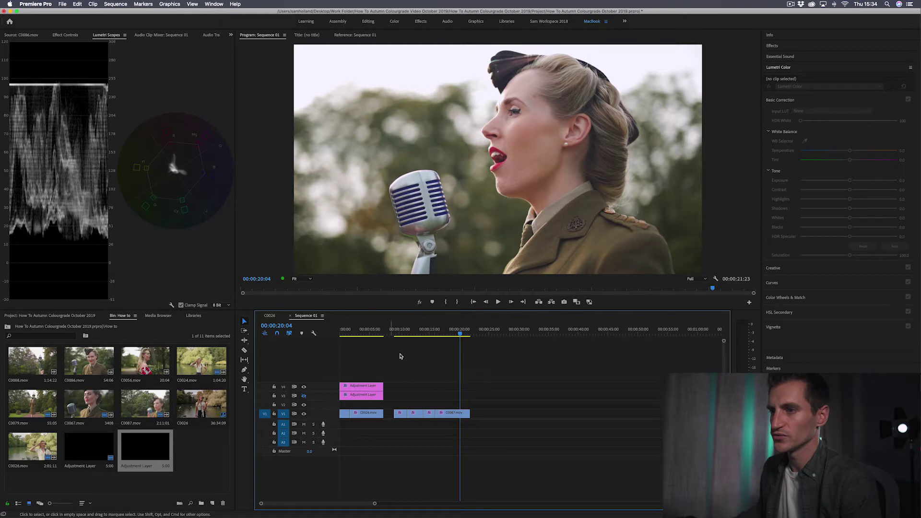
Review the corrected second group of clips by playing its first clip and checking its last one
left_click(401, 333)
key("space")
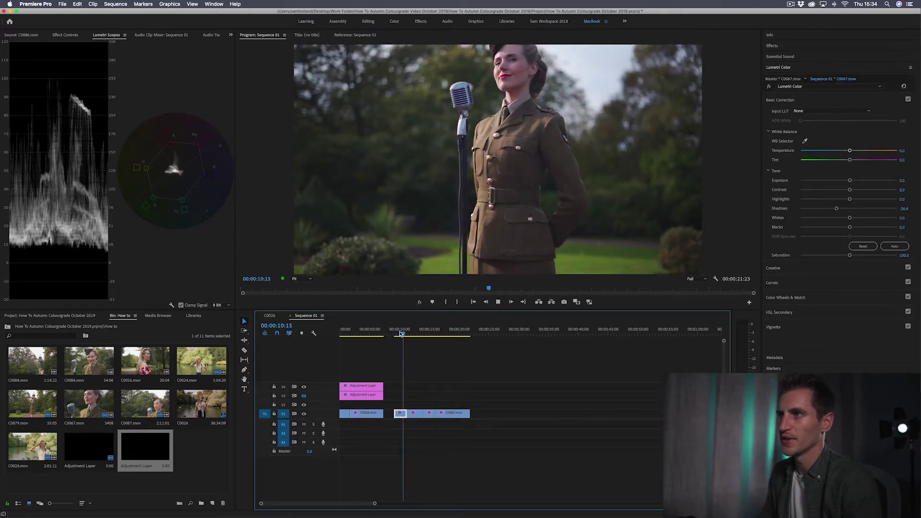
left_click(449, 332)
left_click(424, 363)
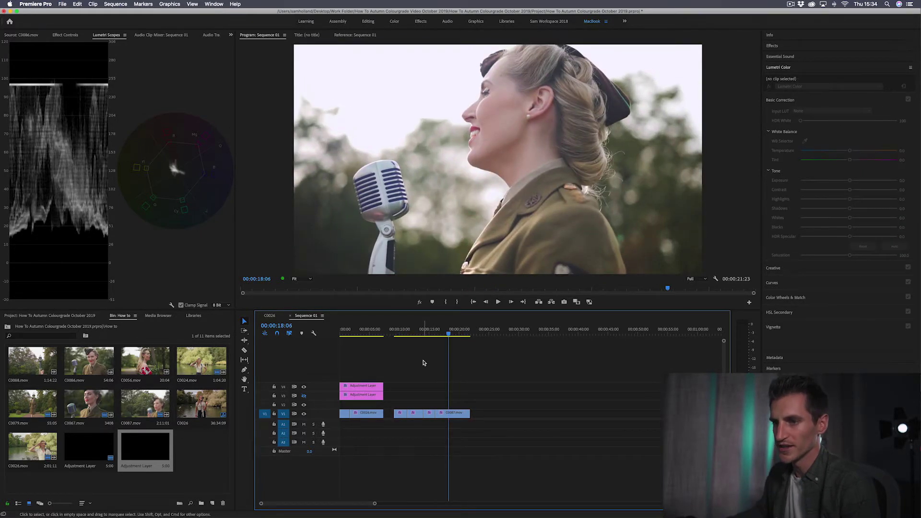
Create a 1920 by 1080, 25 fps adjustment layer and place it on V3 across the whole second group of clips
left_click(213, 503)
left_click(231, 440)
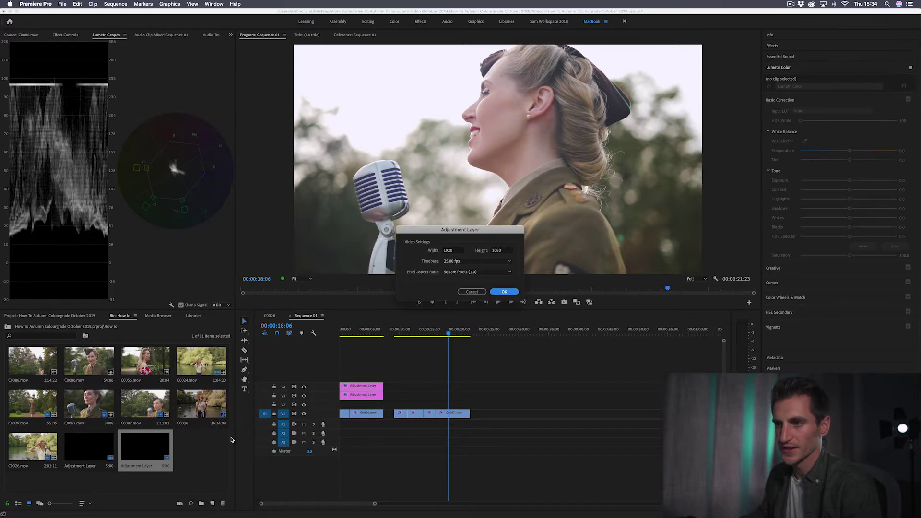
left_click(504, 292)
left_click_drag(197, 442, 470, 398)
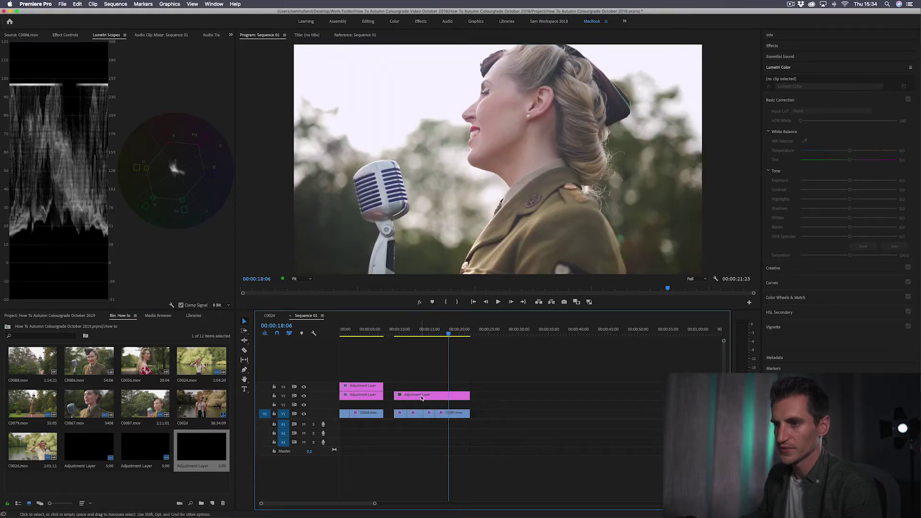
Apply the Platinum Steel.CUBE look to the second group's adjustment layer as its Creative look
left_click(789, 273)
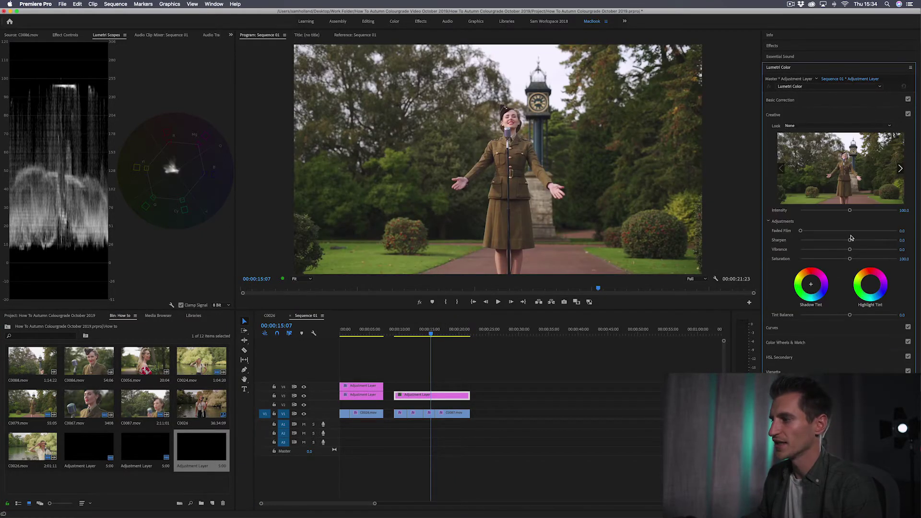
left_click(808, 126)
left_click(807, 150)
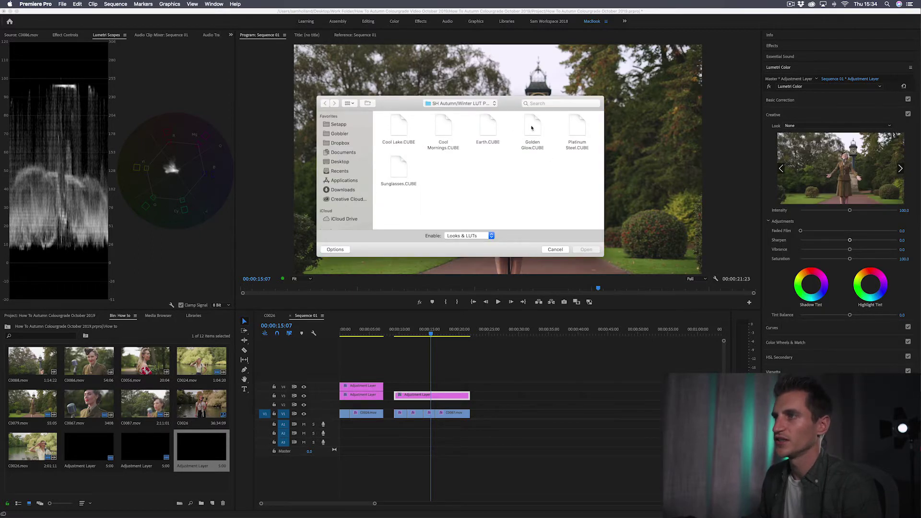
left_click(577, 128)
left_click(586, 250)
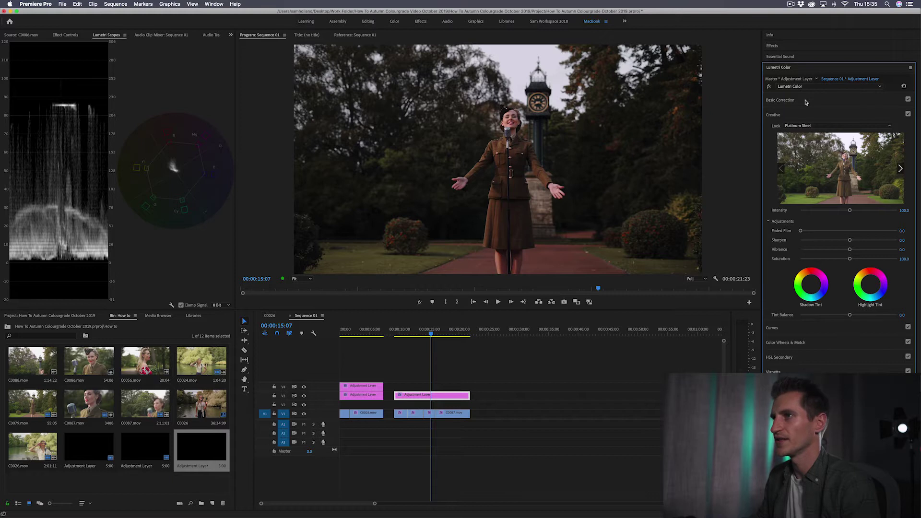
Set the second group's look intensity to 90 and its adjustment layer's Shadows to 21.9, and scrub through the clips
left_click_drag(852, 211, 838, 214)
double_click(838, 212)
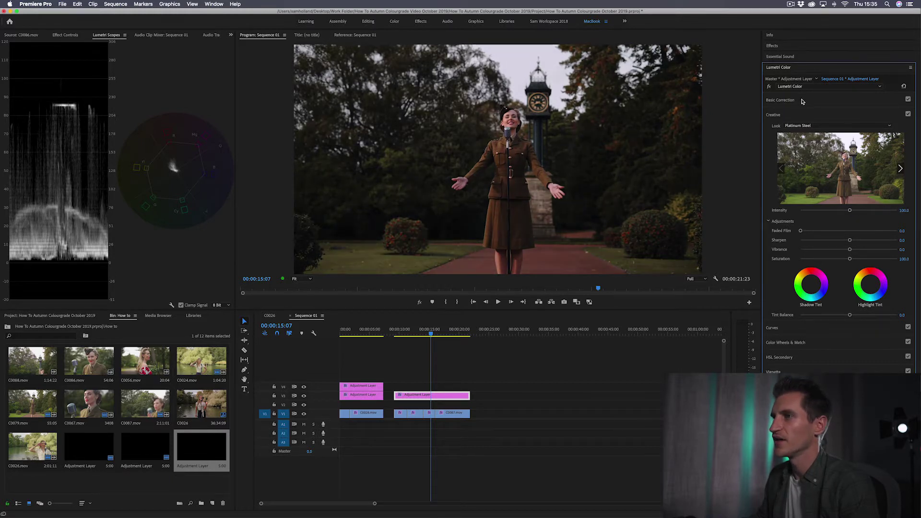
left_click_drag(851, 211, 844, 212)
left_click(826, 99)
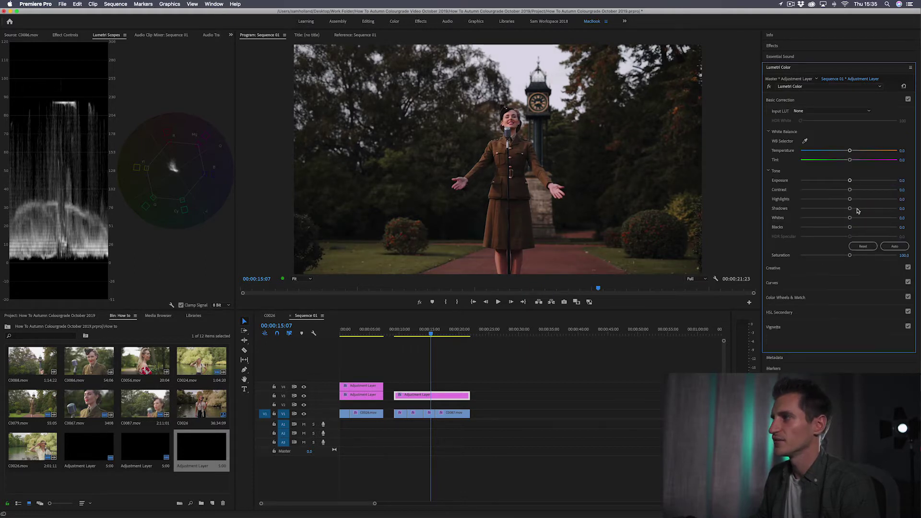
mouse_move(851, 211)
left_mouse_down()
mouse_move(867, 210)
mouse_move(859, 211)
left_mouse_up()
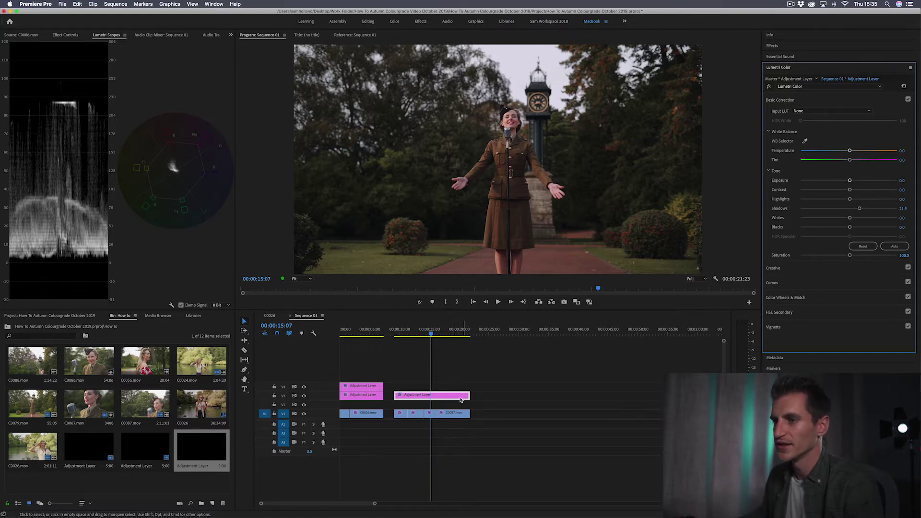
left_click(411, 331)
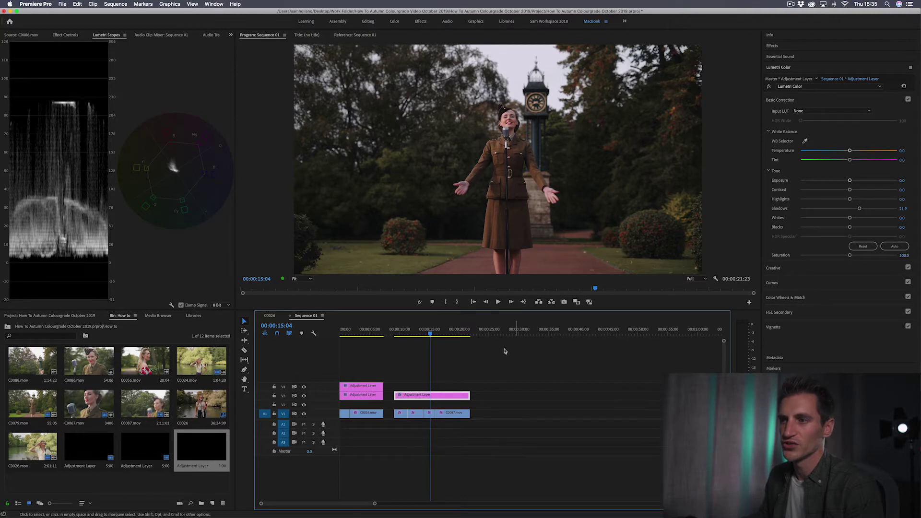
mouse_move(432, 335)
left_mouse_down()
mouse_move(400, 335)
mouse_move(443, 336)
mouse_move(403, 335)
mouse_move(430, 335)
left_mouse_up()
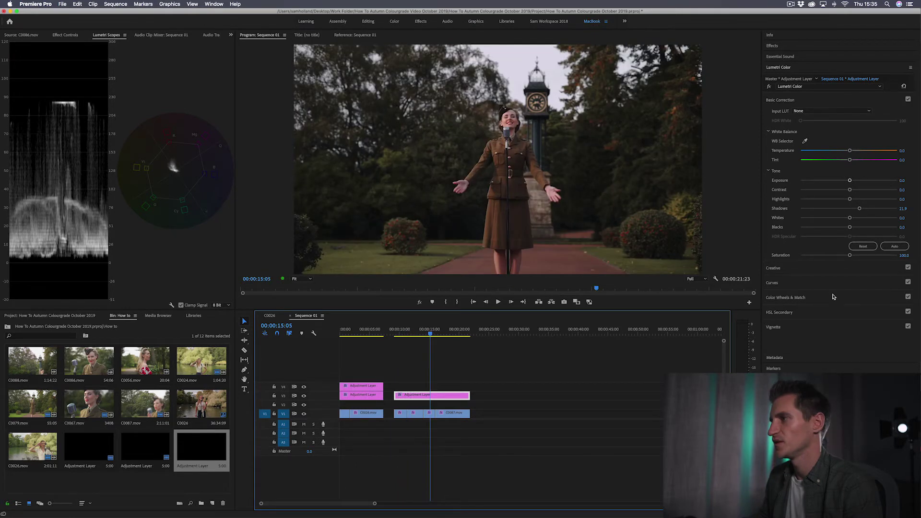
Set the adjustment layer's Faded Film to about 16 while viewing the singer's close-up, and play the graded clips
left_click(805, 271)
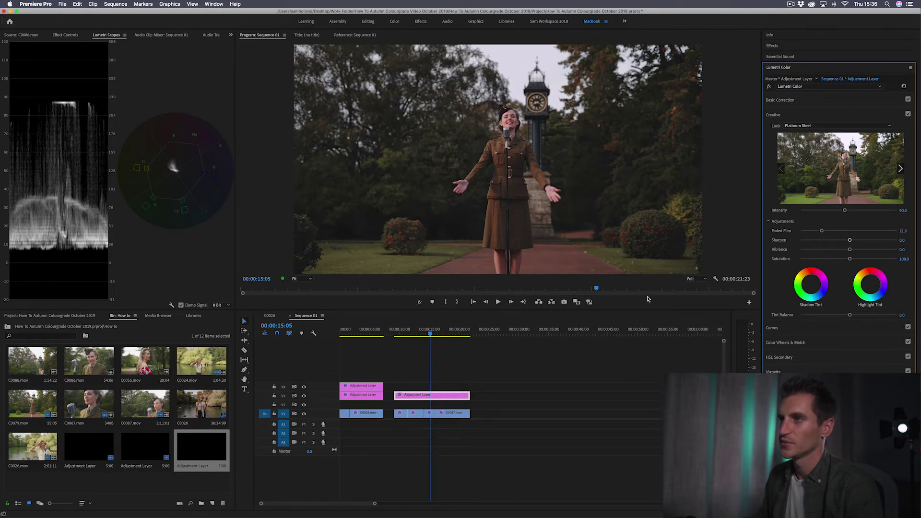
mouse_move(432, 335)
left_mouse_down()
mouse_move(406, 335)
mouse_move(416, 335)
left_mouse_up()
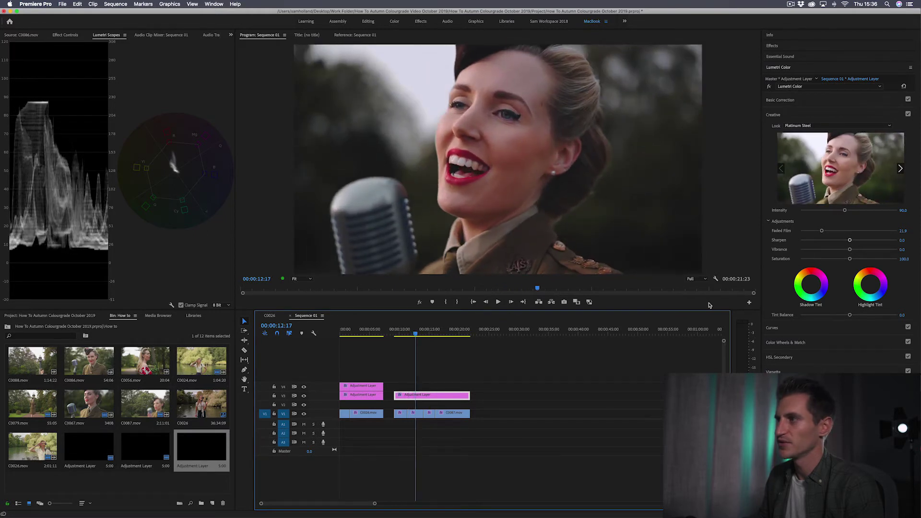
mouse_move(823, 233)
left_mouse_down()
mouse_move(779, 234)
mouse_move(816, 232)
left_mouse_up()
key("space")
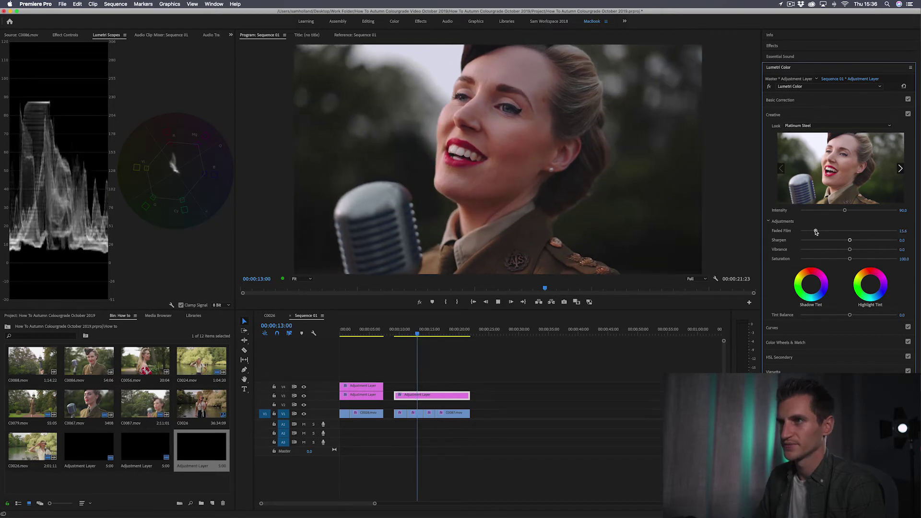